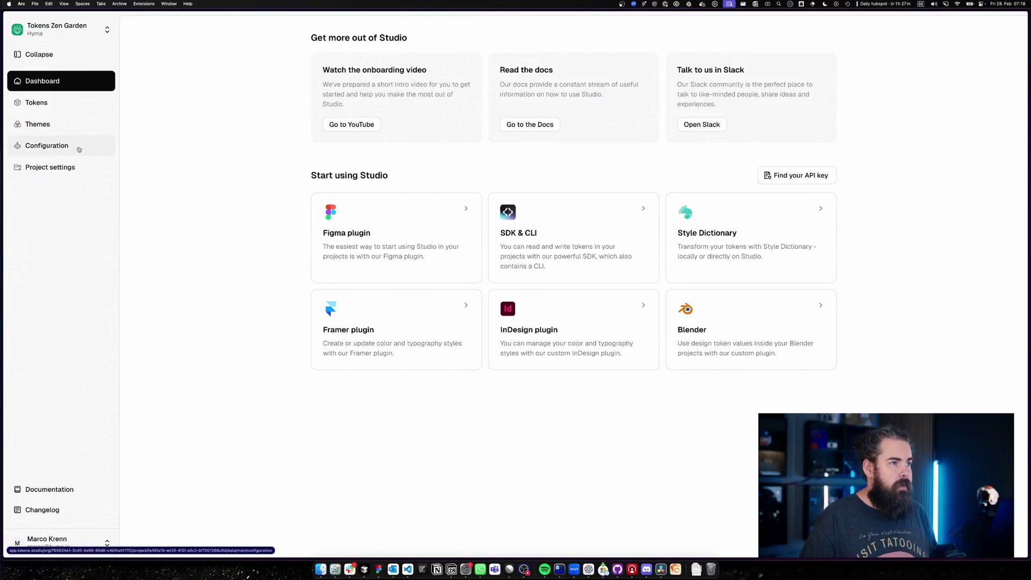
# Create an export configuration named 'web' and review its build/css/variables.css preview.
pyautogui.click(79, 148)
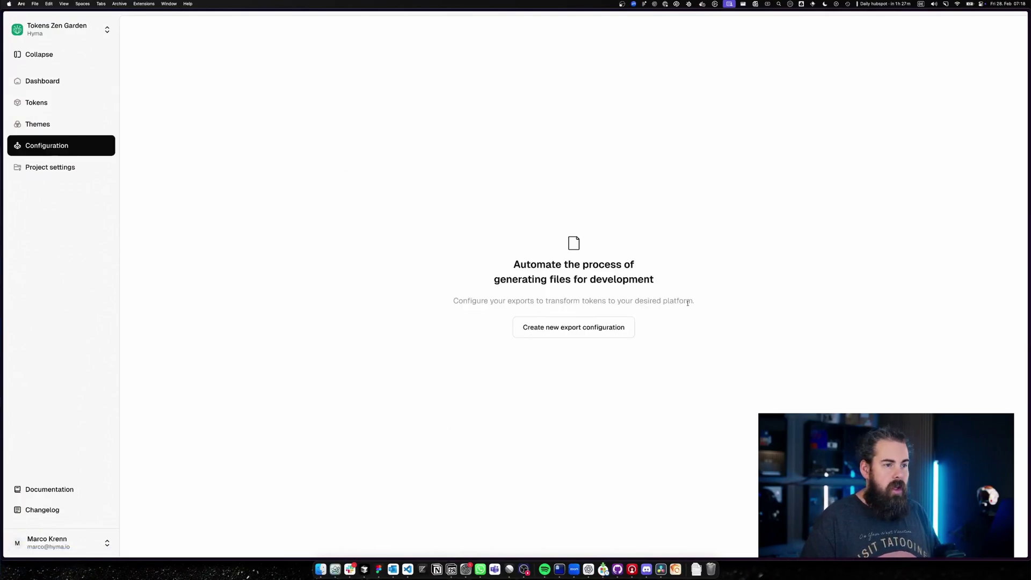
pyautogui.click(599, 327)
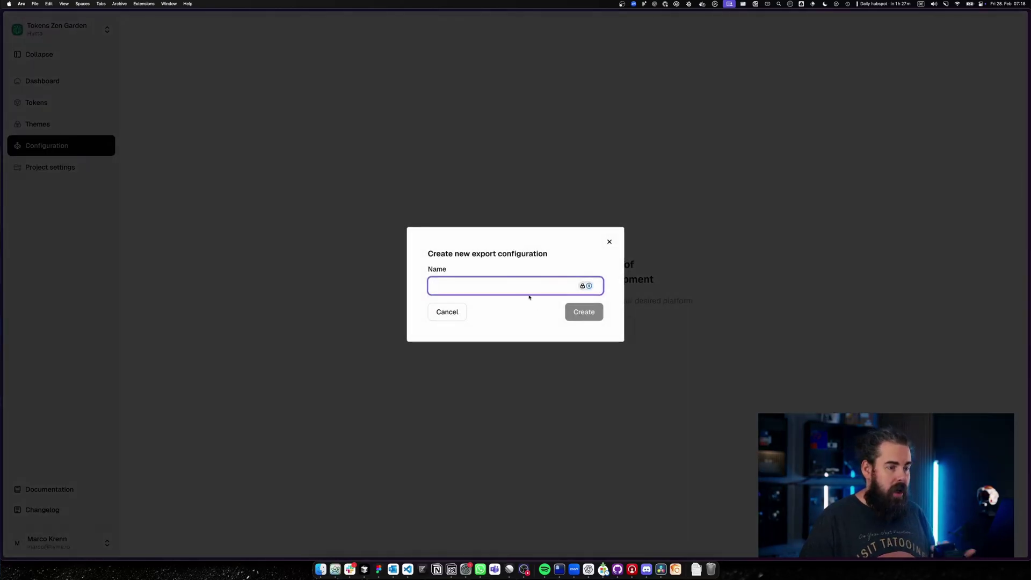
pyautogui.write('web')
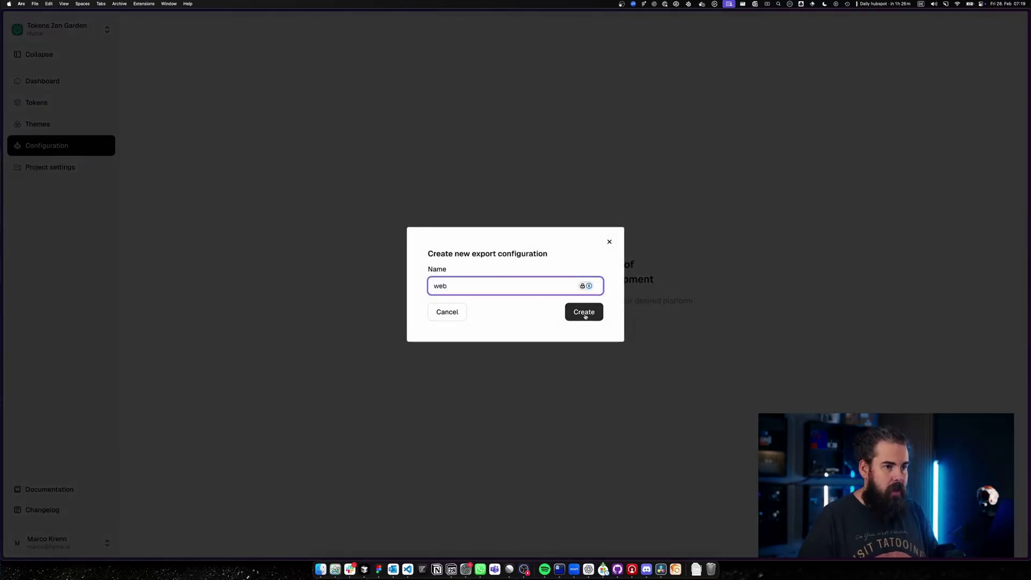
pyautogui.click(584, 312)
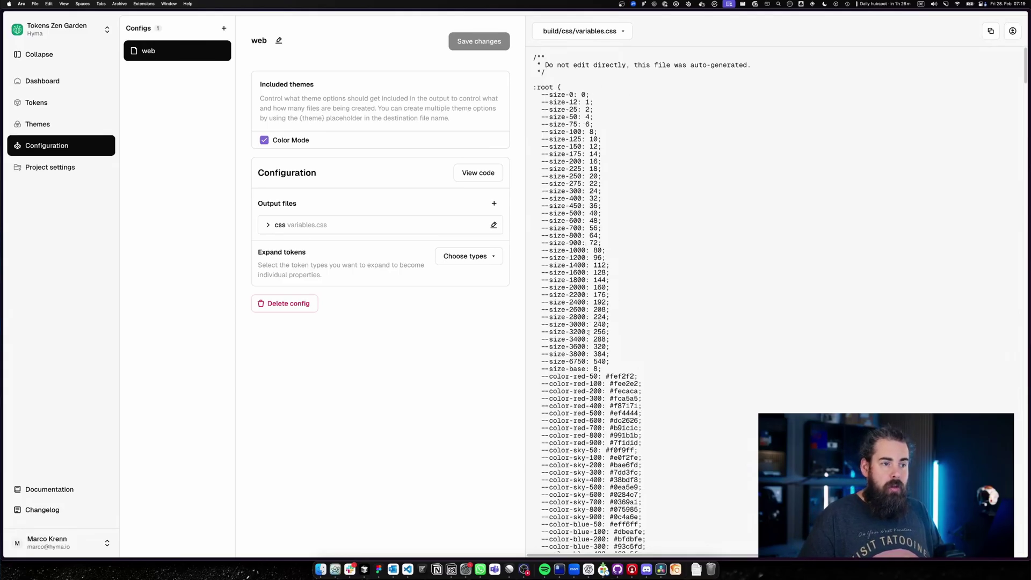
pyautogui.scroll(-15, 647, 273)
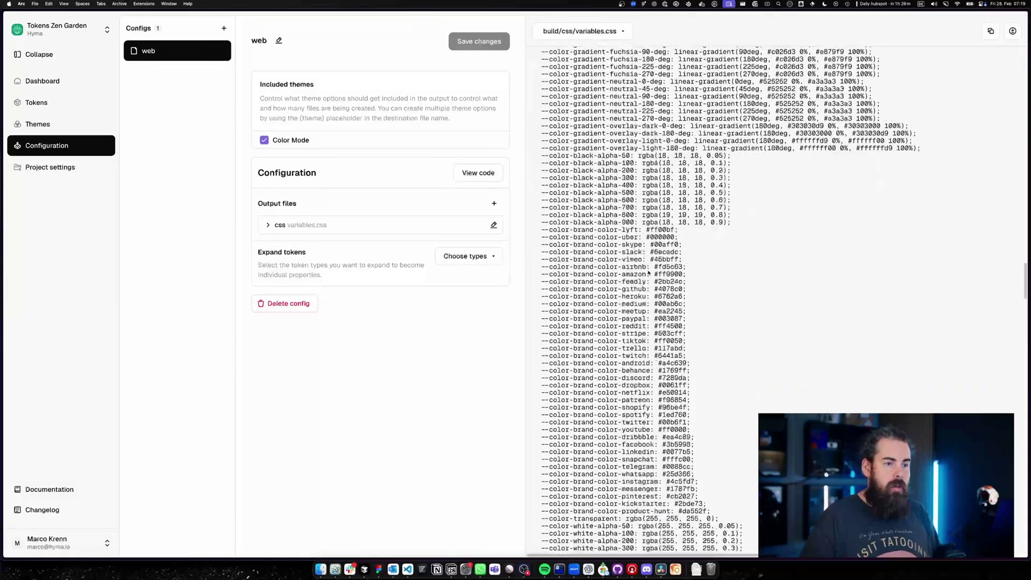
pyautogui.scroll(20, 648, 273)
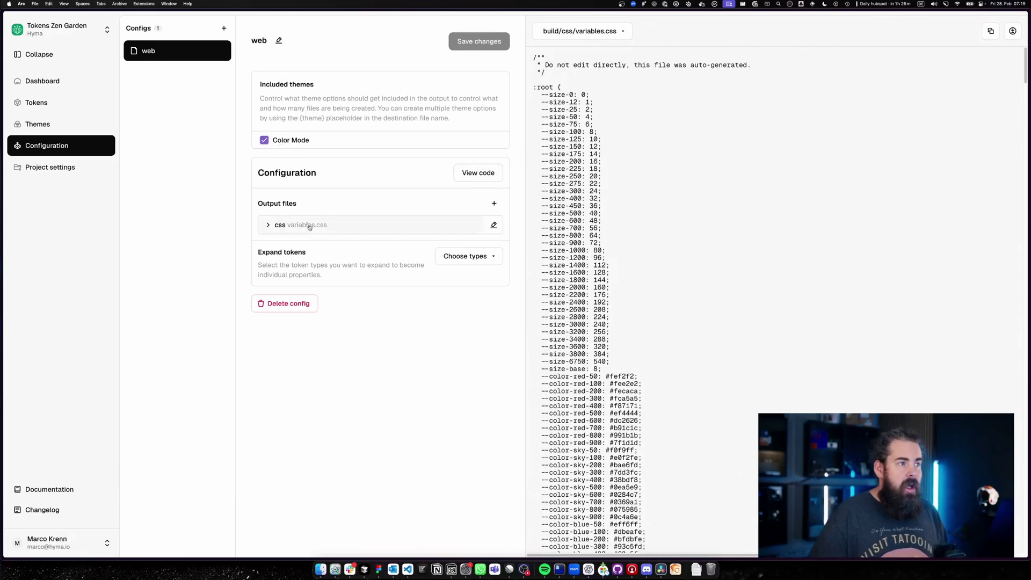
# Change the css output filename from variables.css to {theme}.css and save.
pyautogui.click(277, 230)
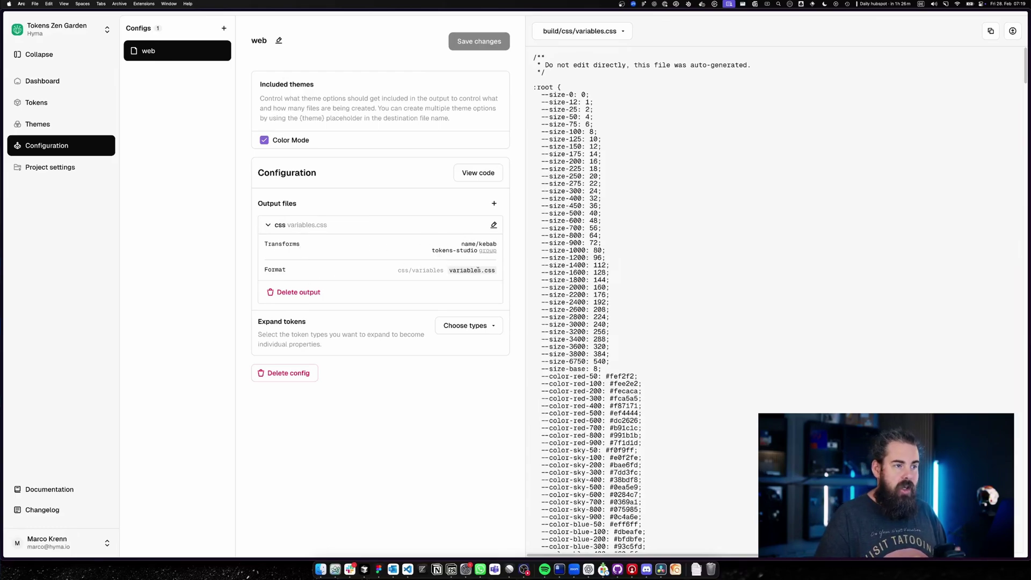
pyautogui.click(495, 225)
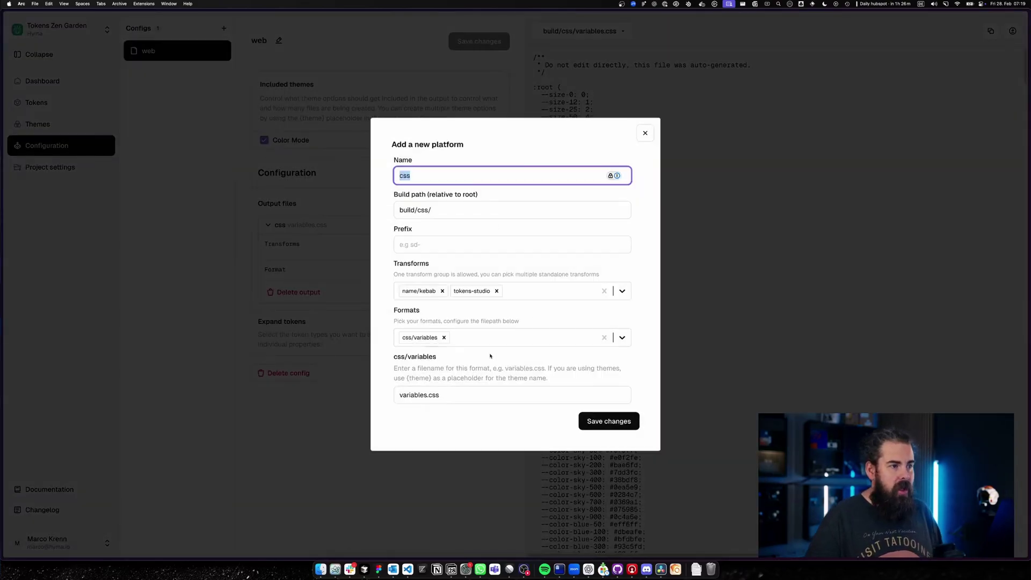
pyautogui.click(416, 178)
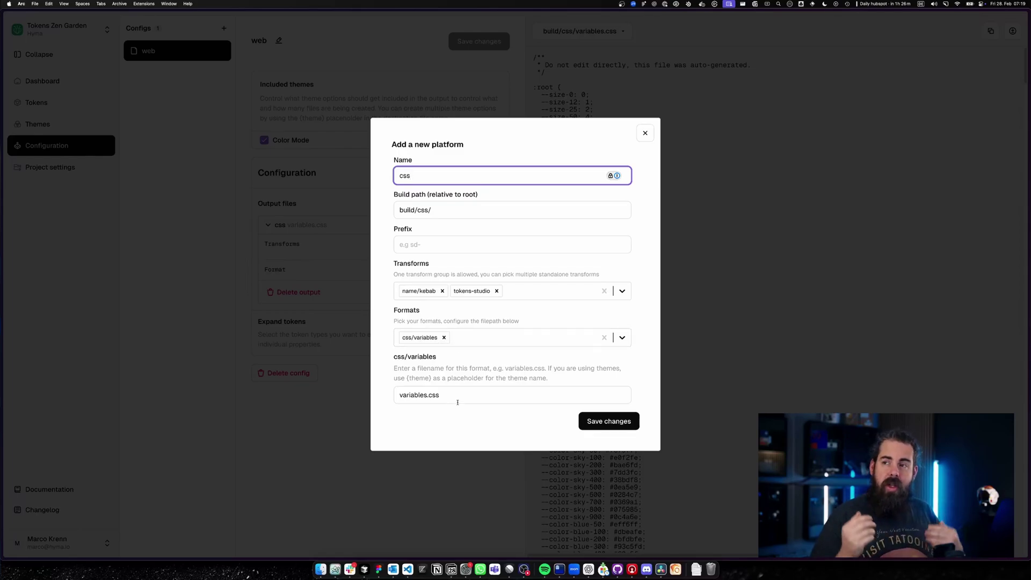
pyautogui.doubleClick(424, 396)
pyautogui.write('{')
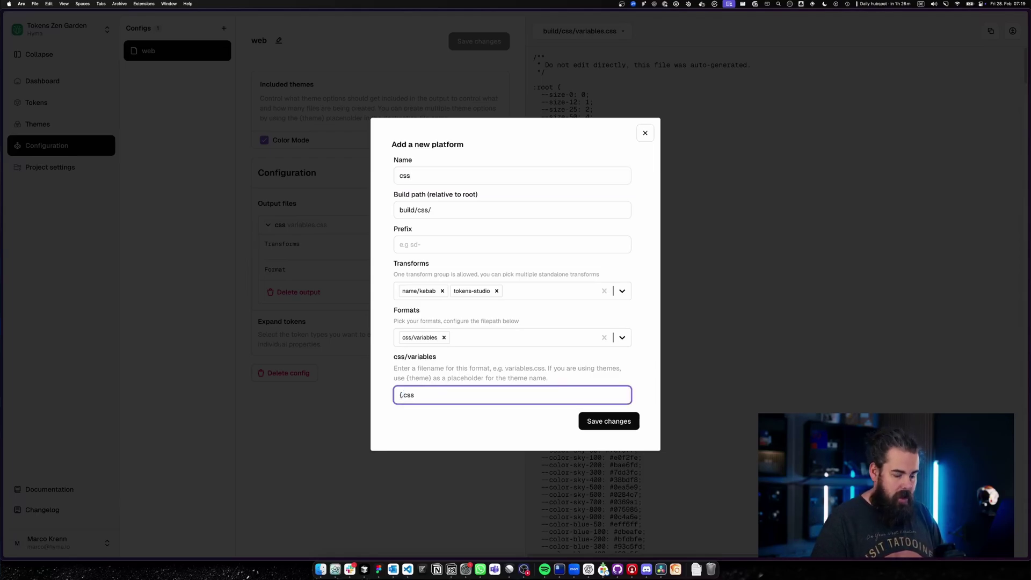
pyautogui.write('theme')
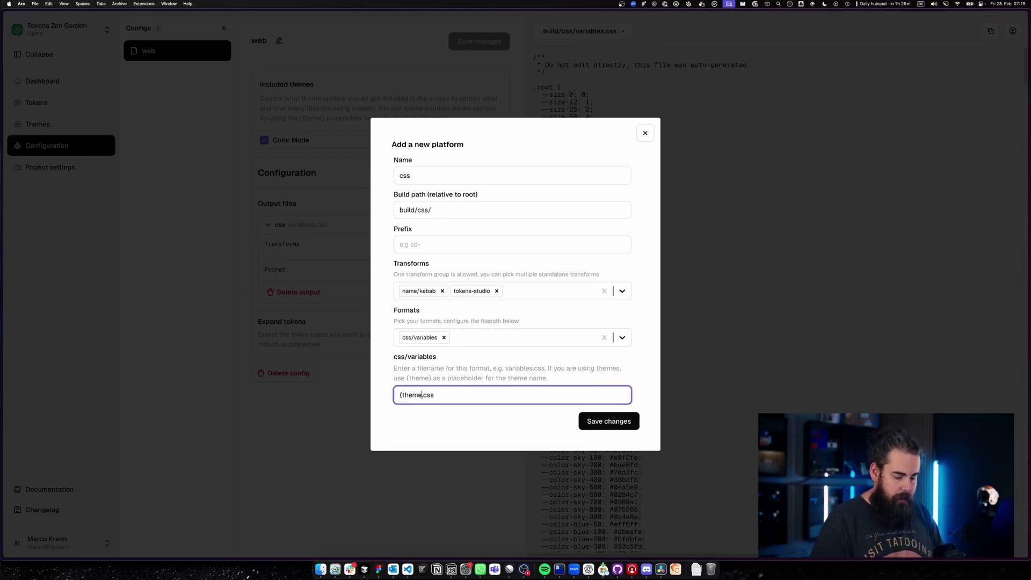
pyautogui.write('}')
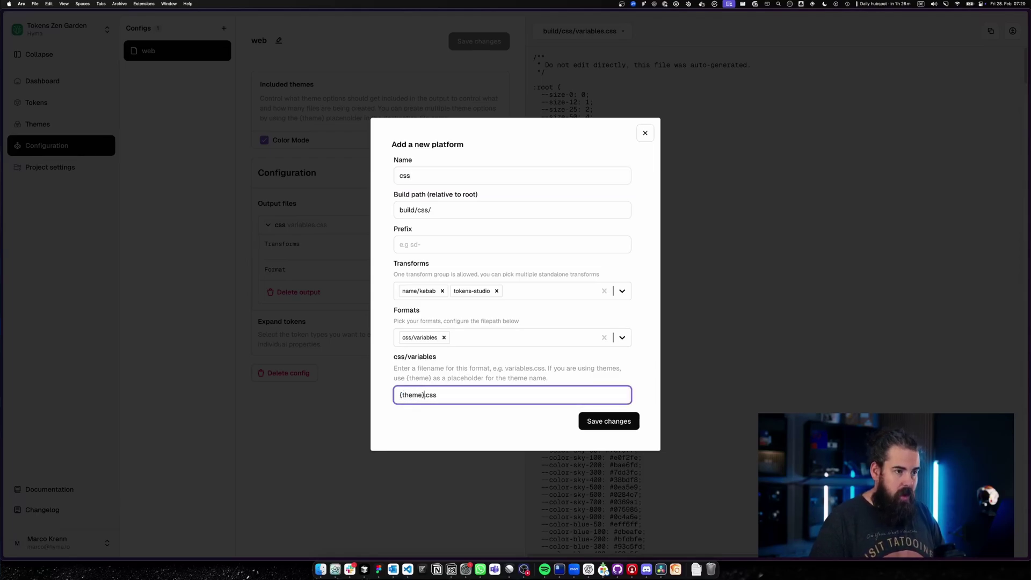
pyautogui.click(597, 422)
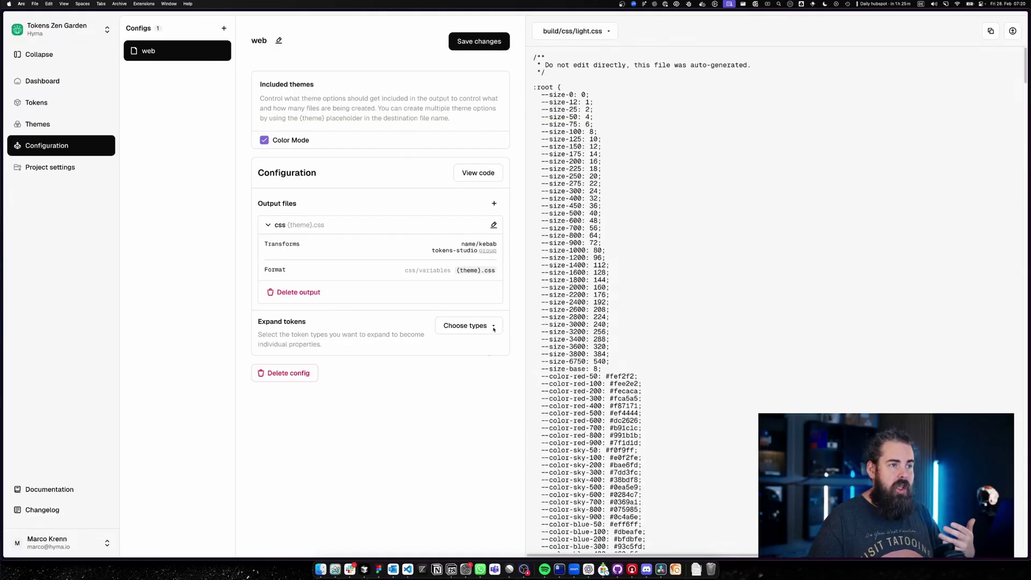
pyautogui.click(591, 39)
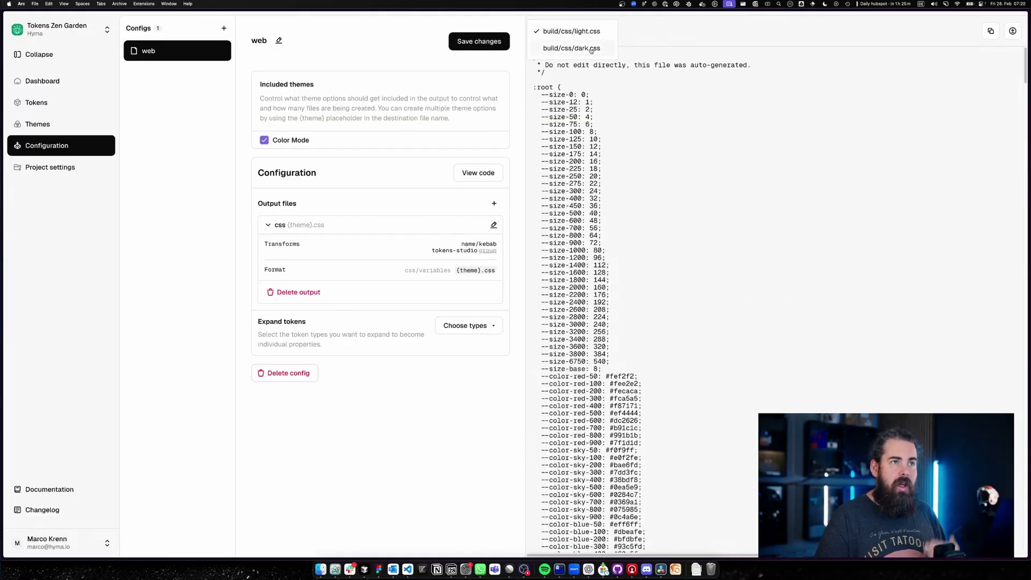
pyautogui.click(591, 49)
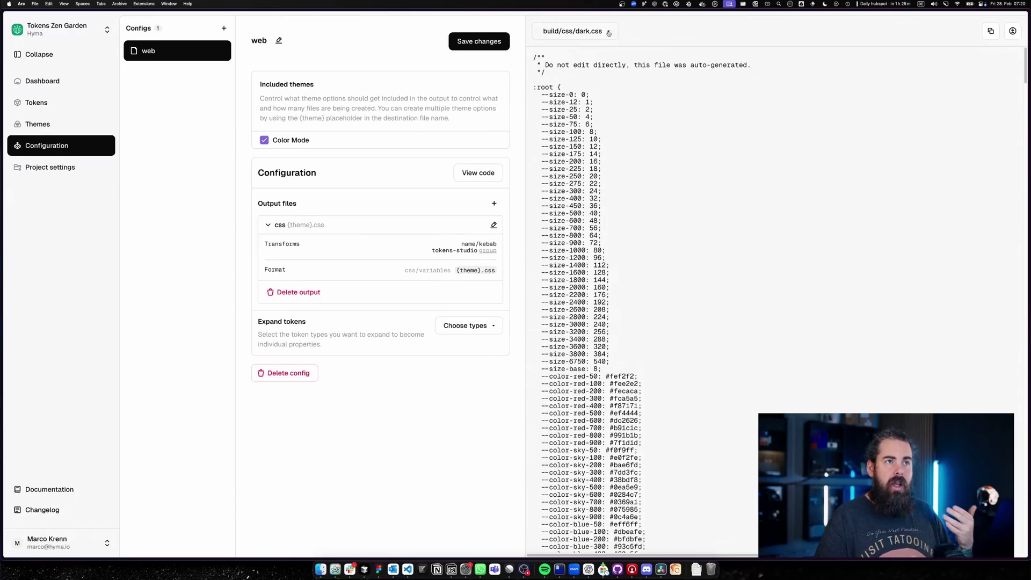
pyautogui.click(609, 33)
pyautogui.click(599, 39)
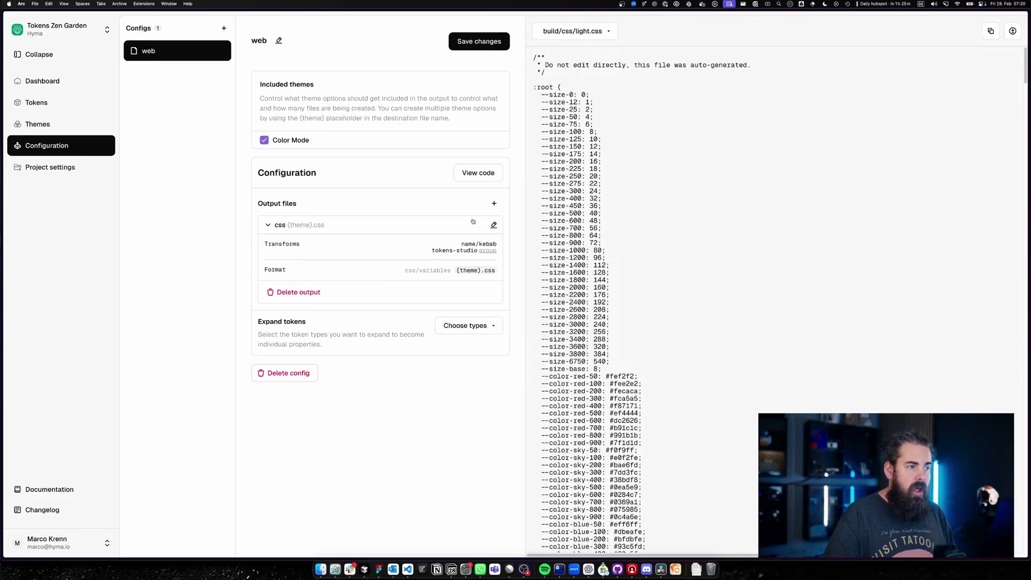
pyautogui.click(478, 325)
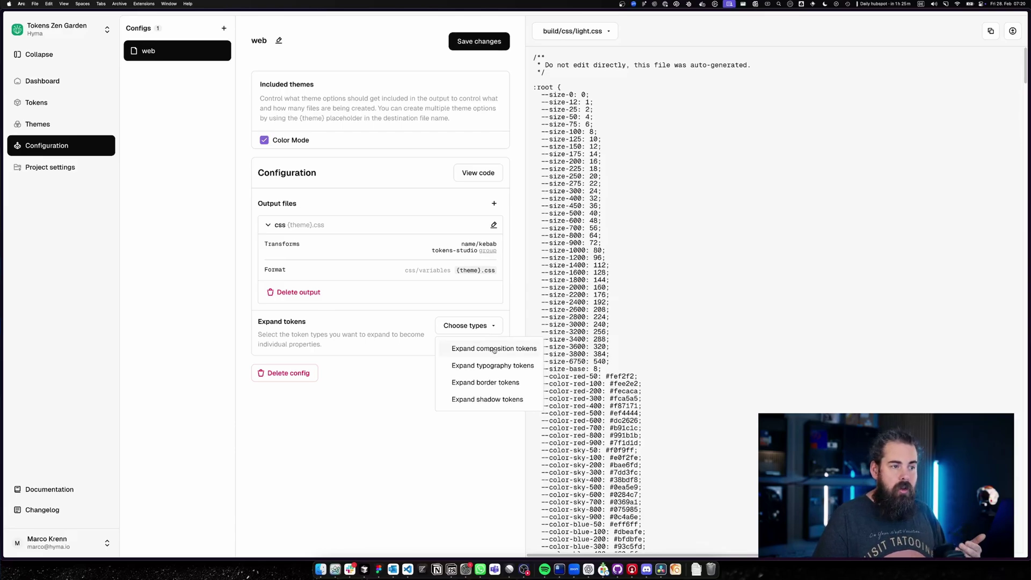
pyautogui.click(493, 400)
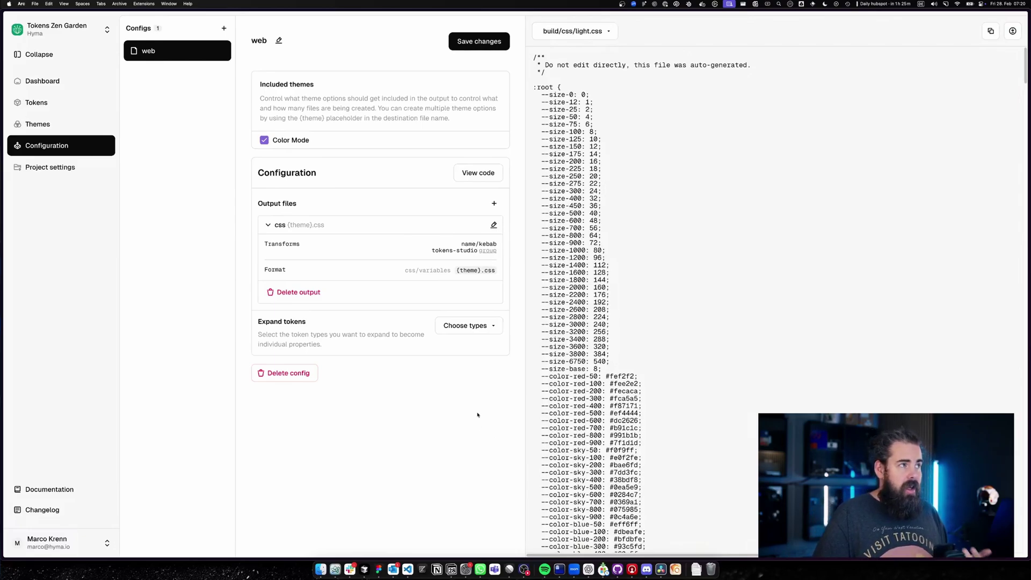
# Save the web config and view its JSON config code, checking the Functions tab too.
pyautogui.click(478, 41)
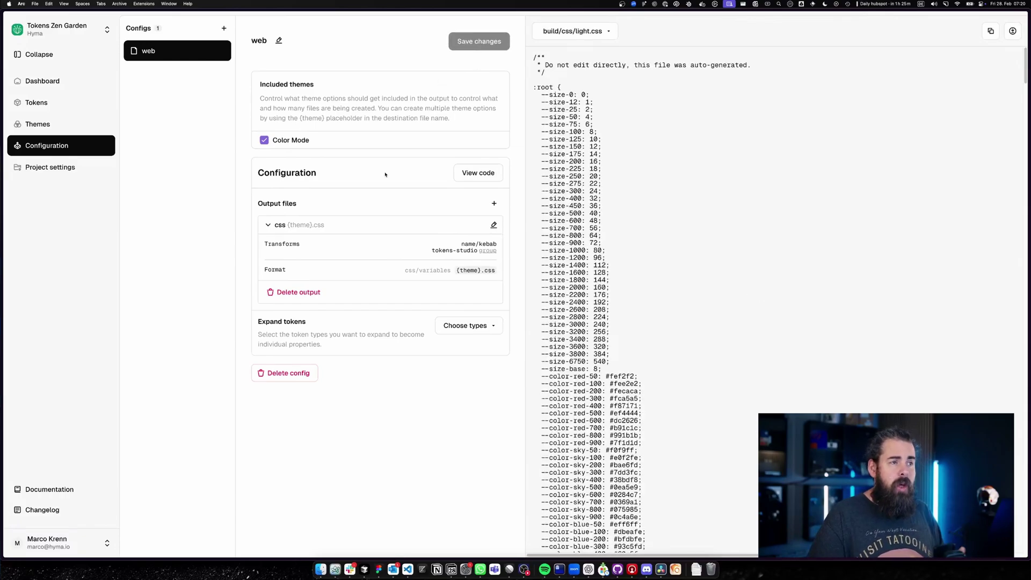
pyautogui.click(471, 176)
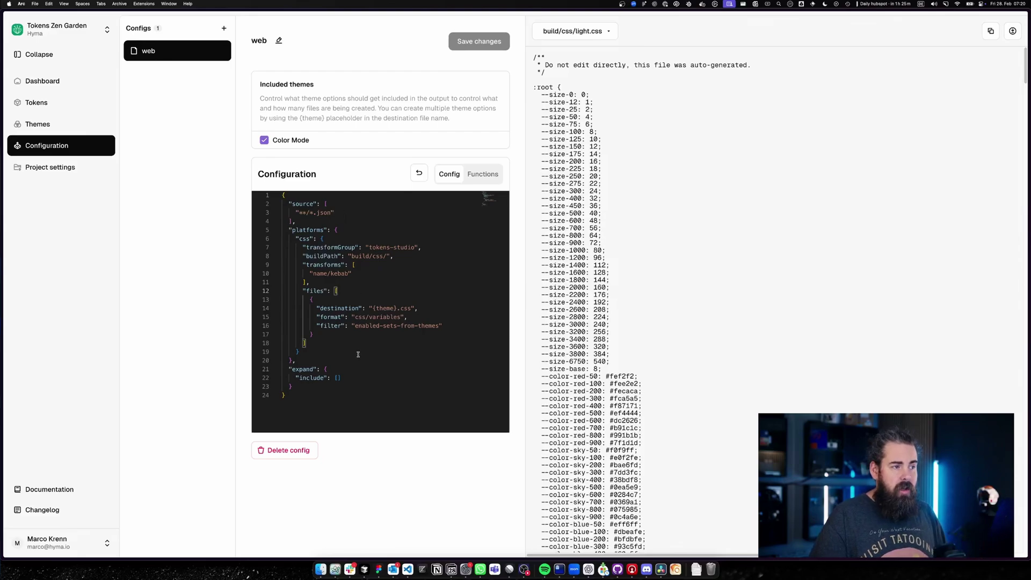
pyautogui.click(477, 174)
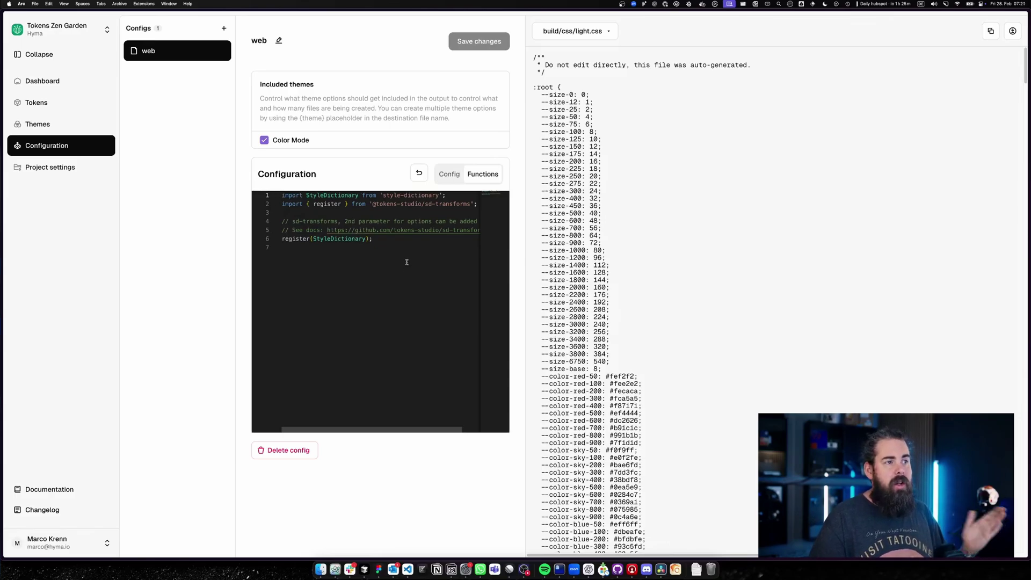
pyautogui.click(449, 174)
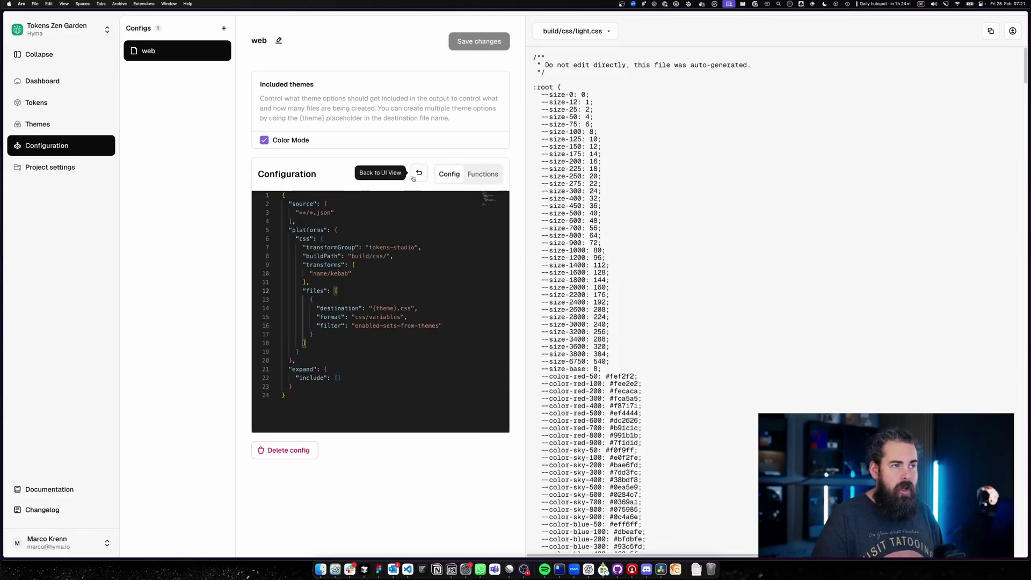
# Create a second export configuration named 'android'.
pyautogui.click(414, 175)
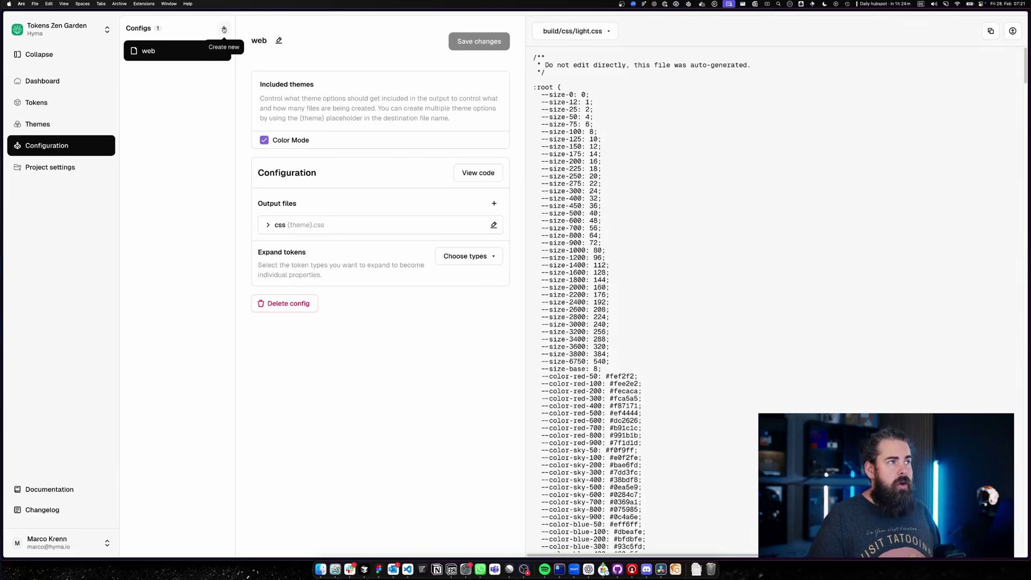
pyautogui.click(224, 29)
pyautogui.write('android')
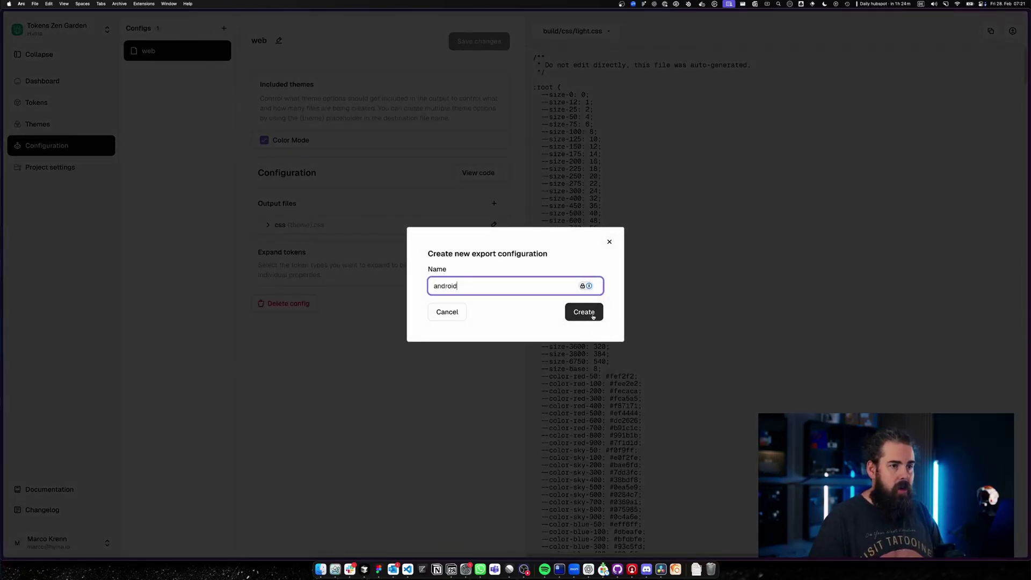
pyautogui.click(589, 311)
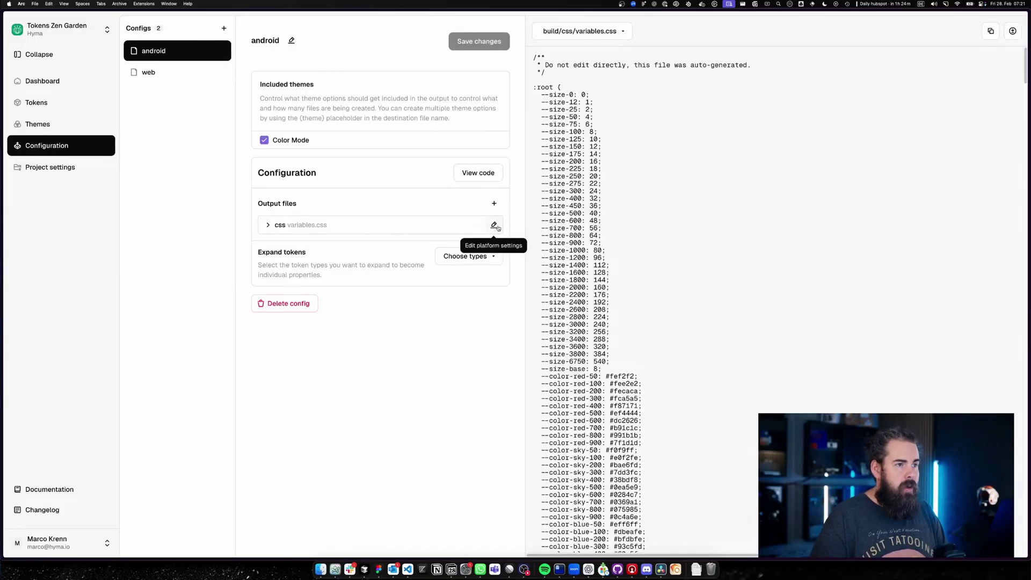
# Name the output android, set build path build/android/, and replace name/kebab with name/pascal.
pyautogui.click(494, 226)
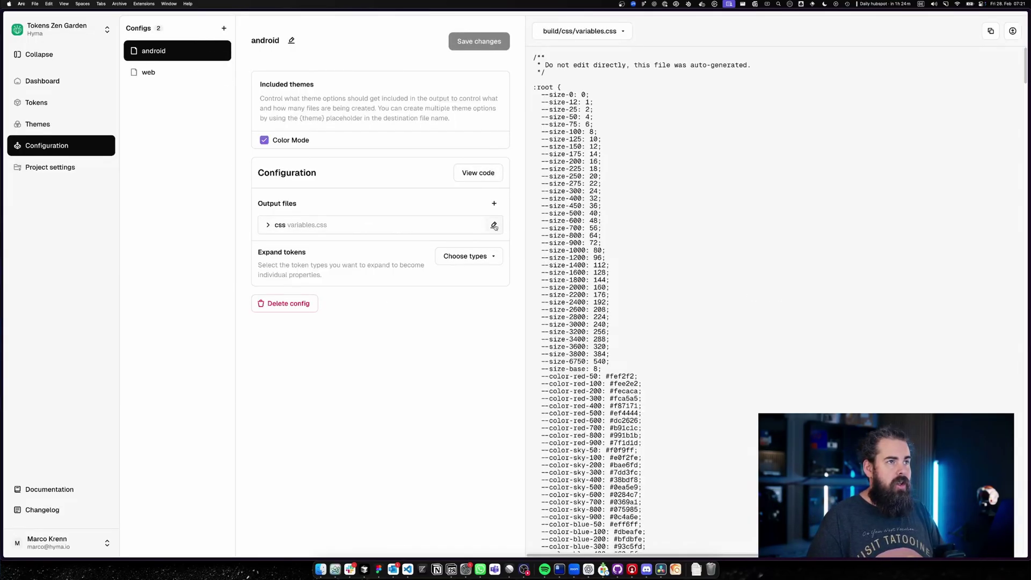
pyautogui.write('android')
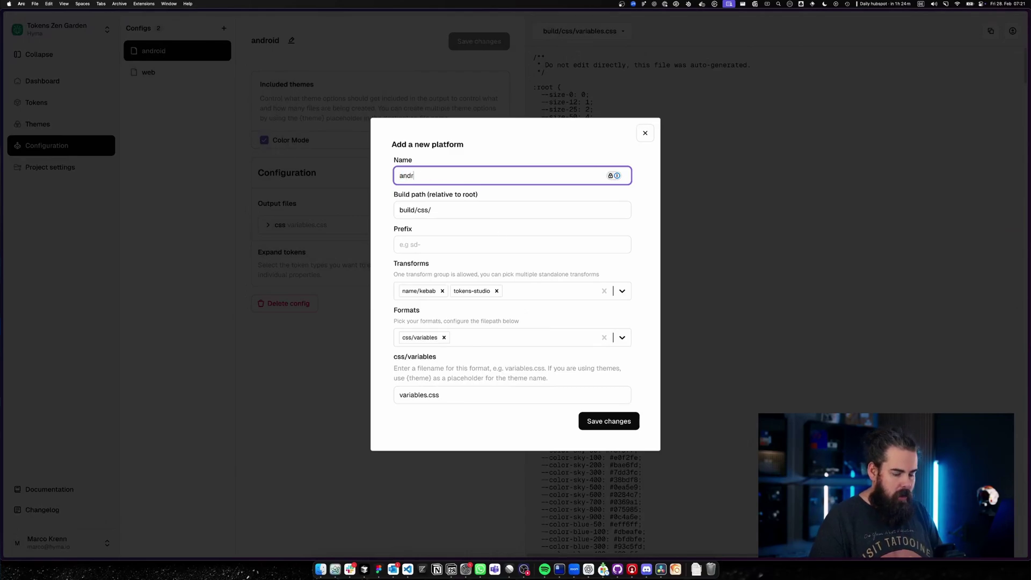
pyautogui.doubleClick(415, 216)
pyautogui.write('android')
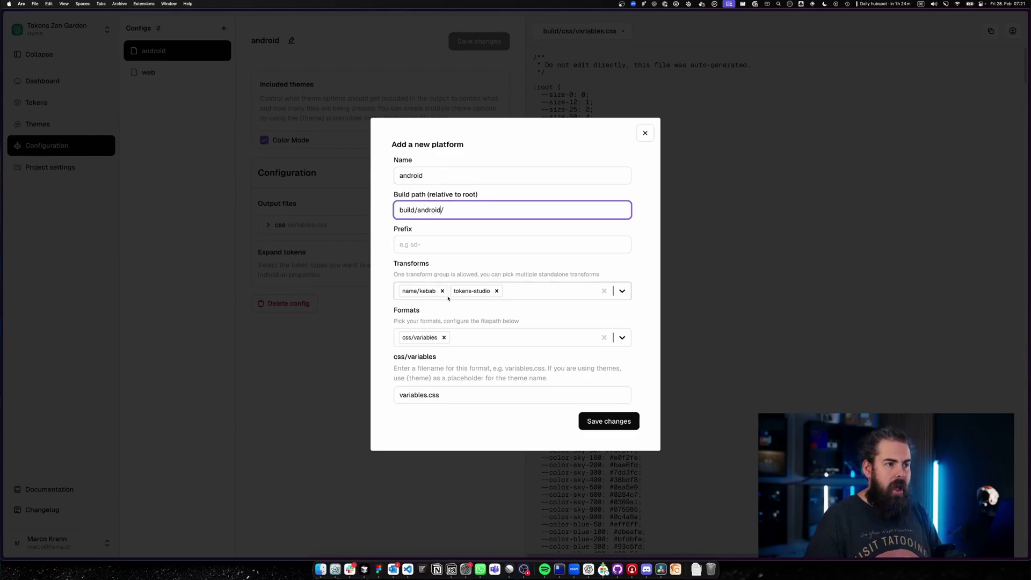
pyautogui.click(442, 291)
pyautogui.click(462, 293)
pyautogui.write('pas')
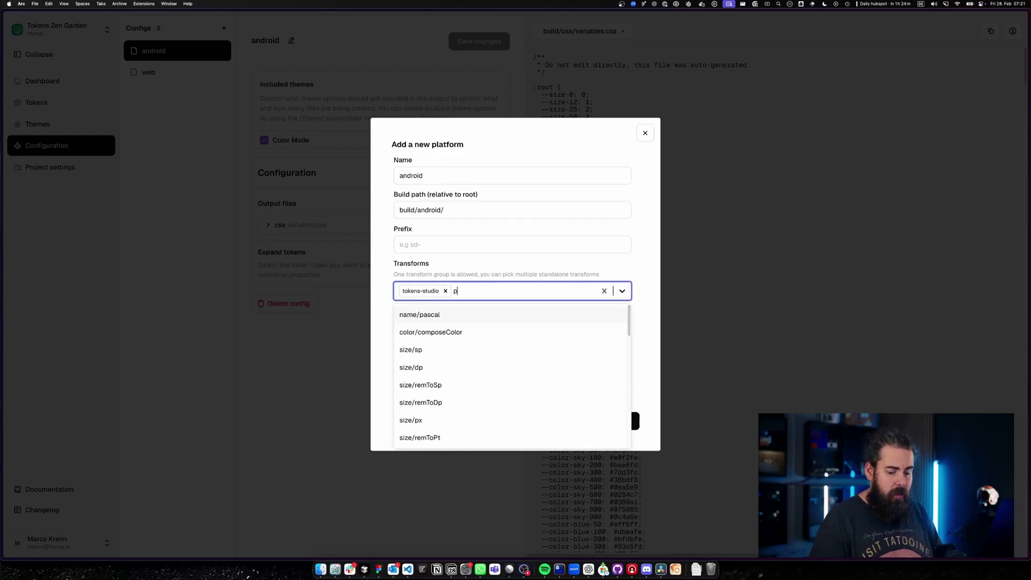
pyautogui.click(465, 315)
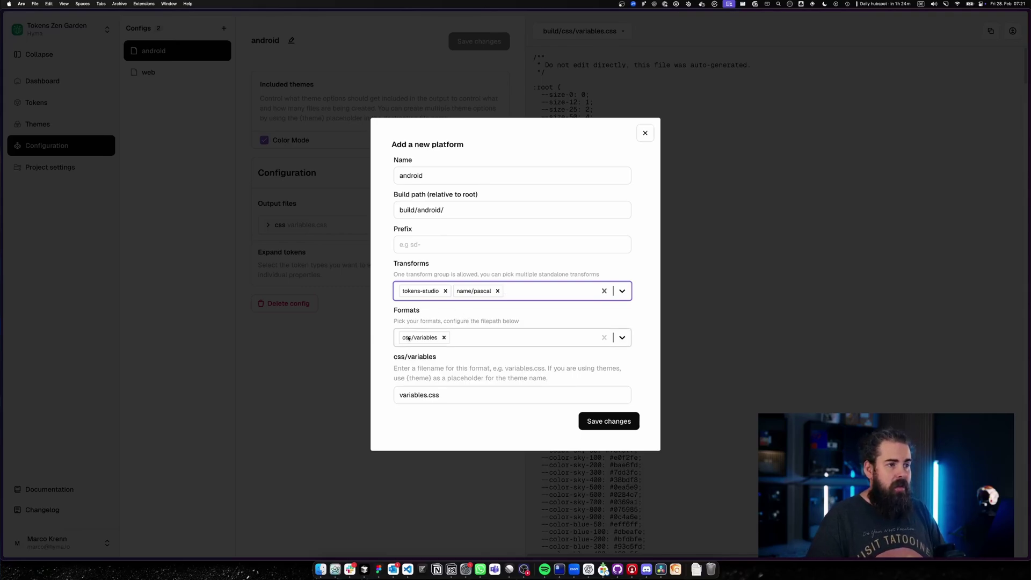
# Swap the css/variables format for android/resources with filename {theme}.xml.
pyautogui.click(444, 338)
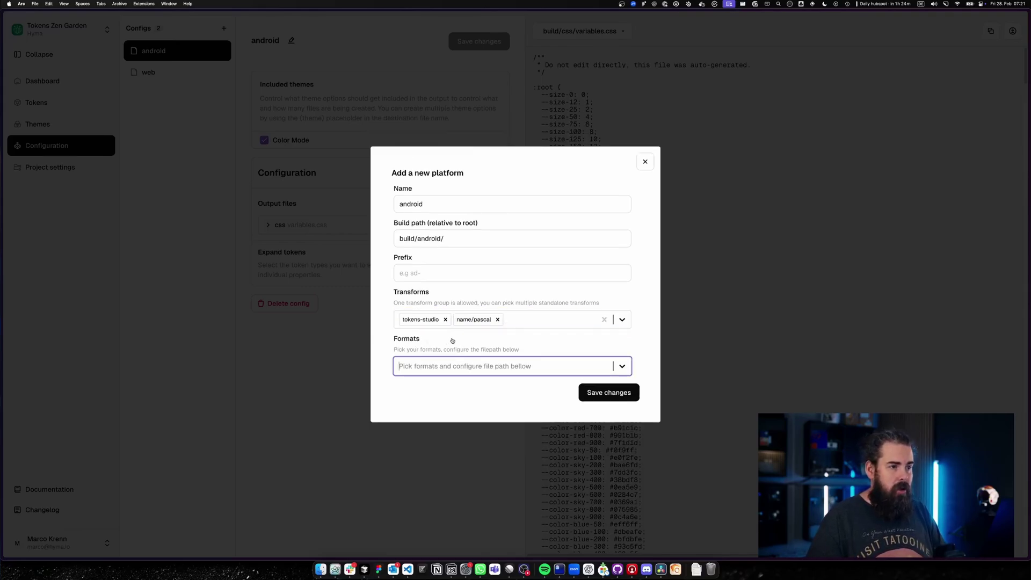
pyautogui.click(456, 367)
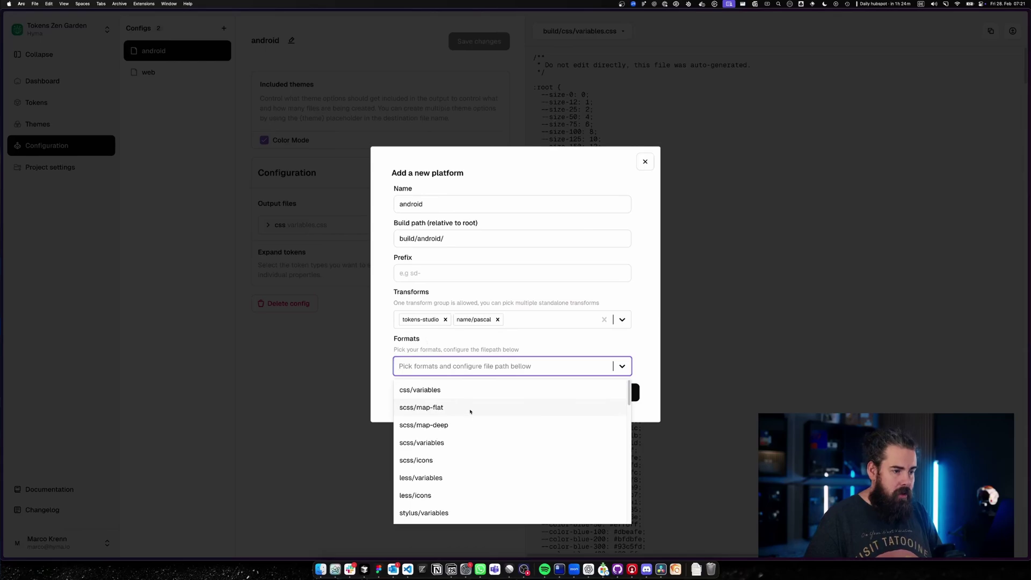
pyautogui.write('and')
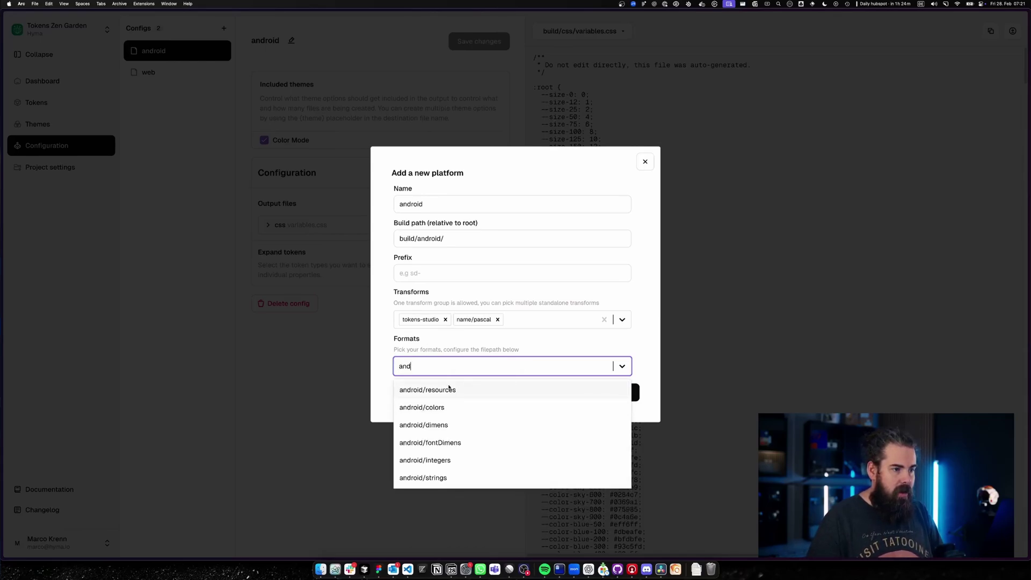
pyautogui.click(449, 389)
pyautogui.click(565, 387)
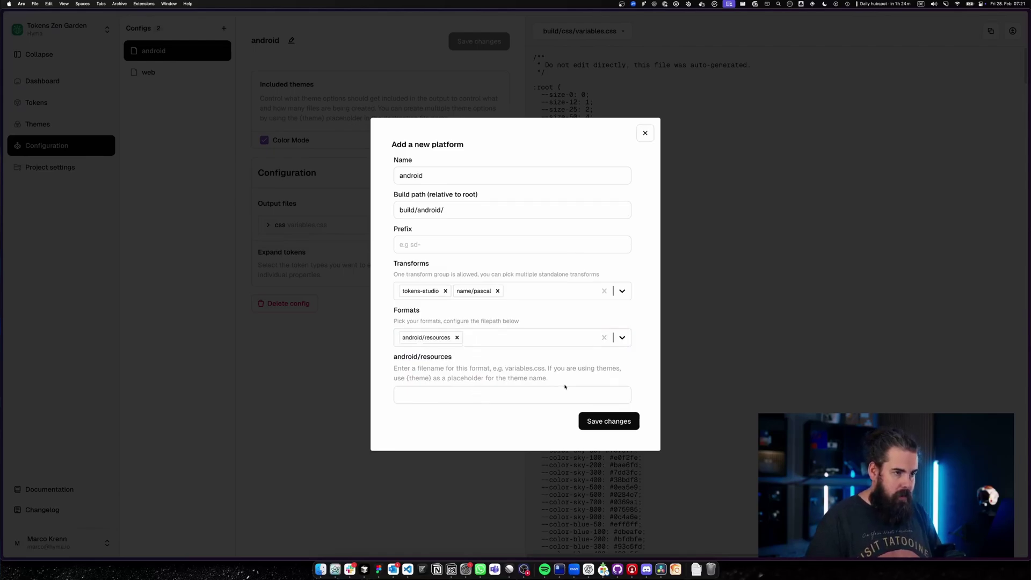
pyautogui.click(553, 389)
pyautogui.write('{')
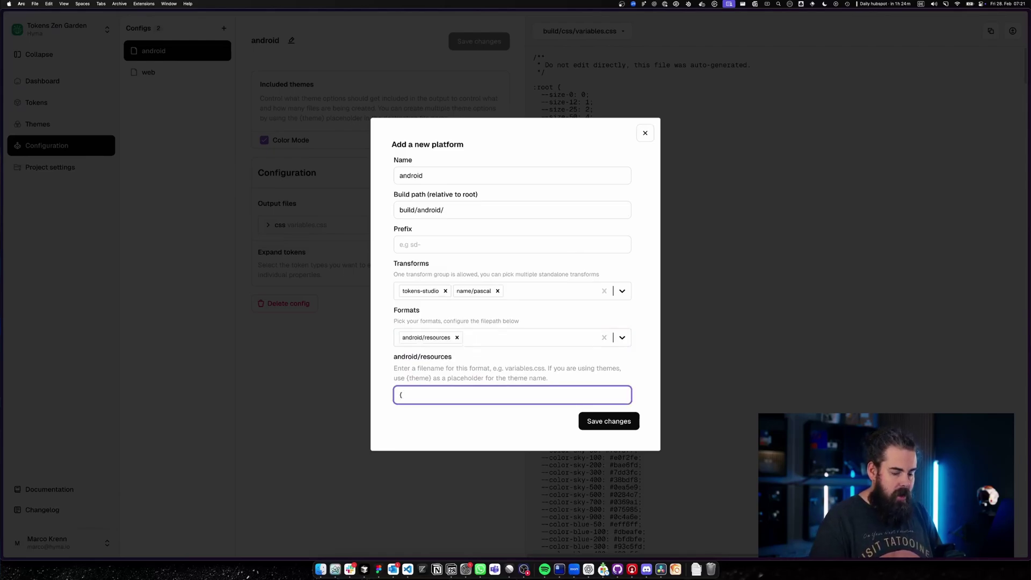
pyautogui.write('theme')
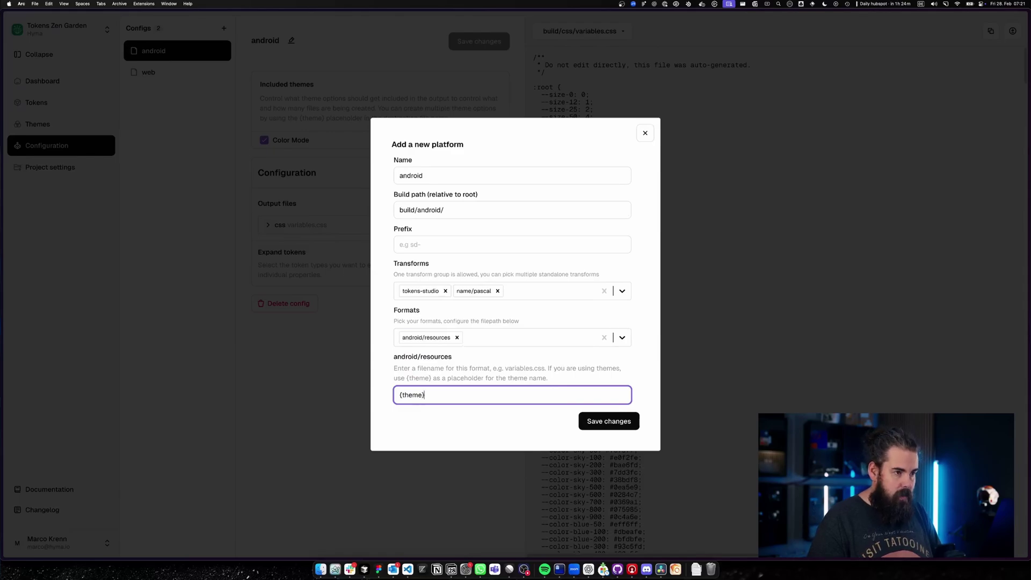
pyautogui.write('}.xml')
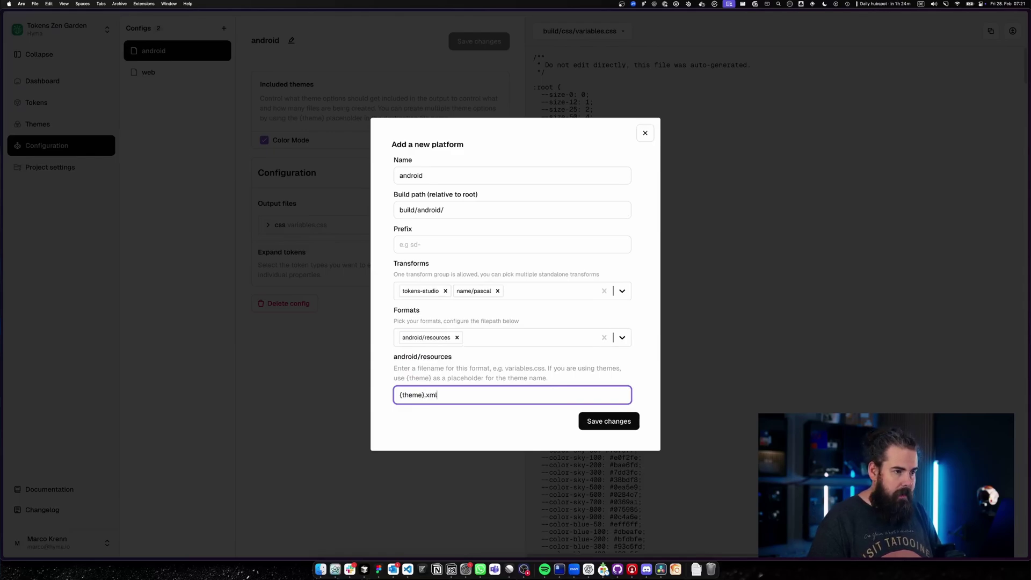
# Save the android output settings, scroll through light.xml, then preview build/android/dark.xml.
pyautogui.click(615, 423)
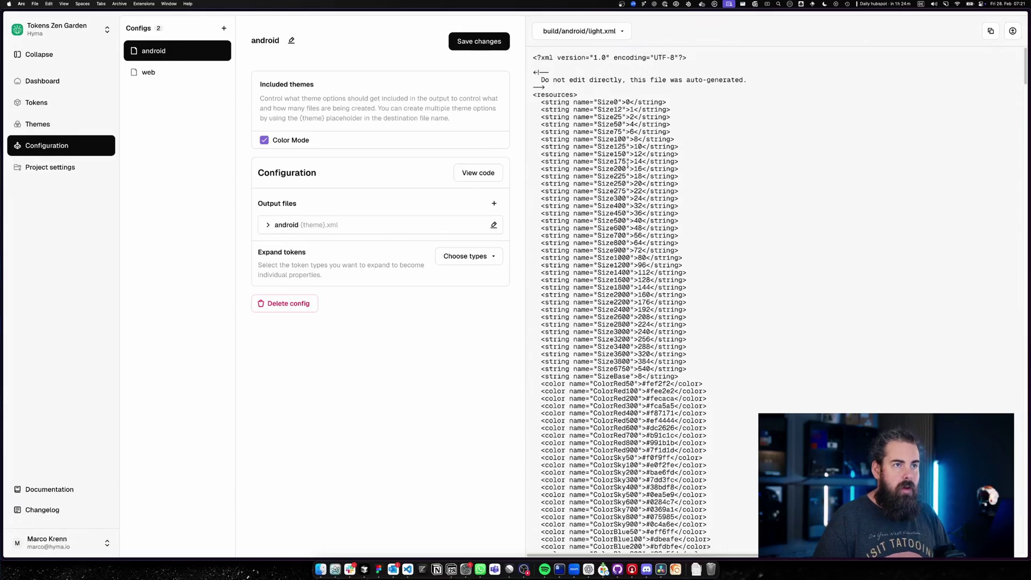
pyautogui.scroll(-20, 621, 350)
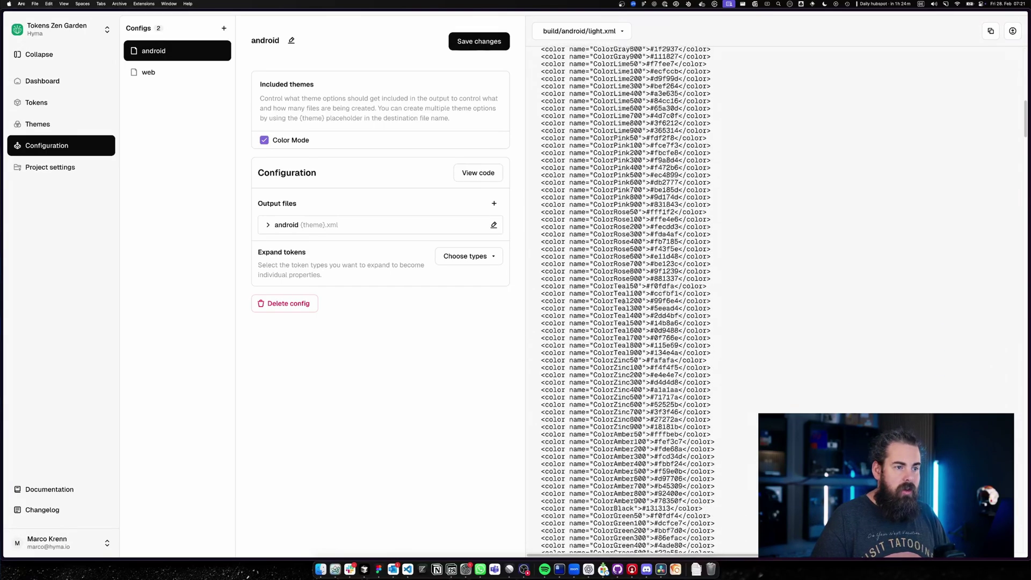
pyautogui.scroll(-20, 623, 302)
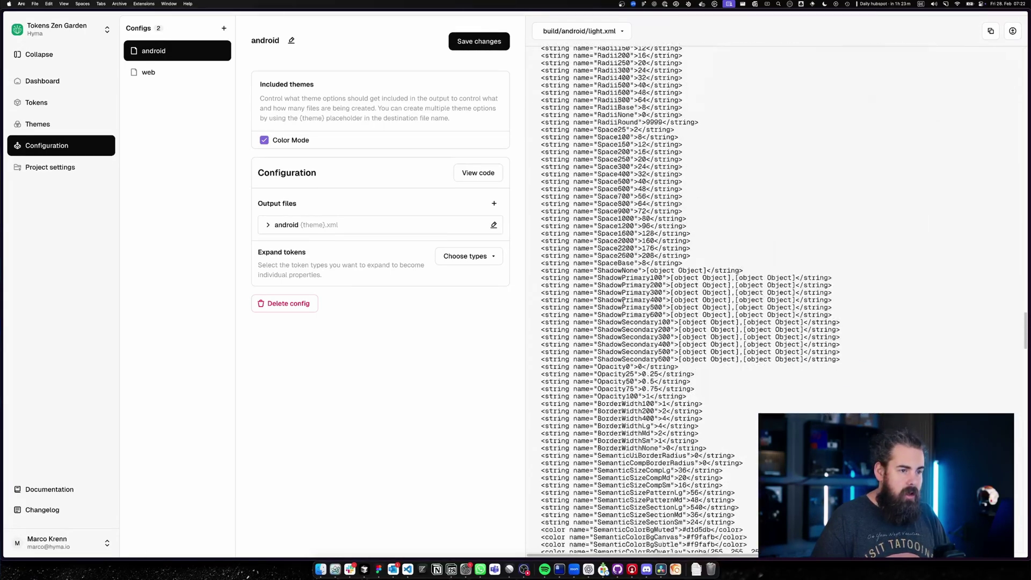
pyautogui.scroll(-20, 622, 300)
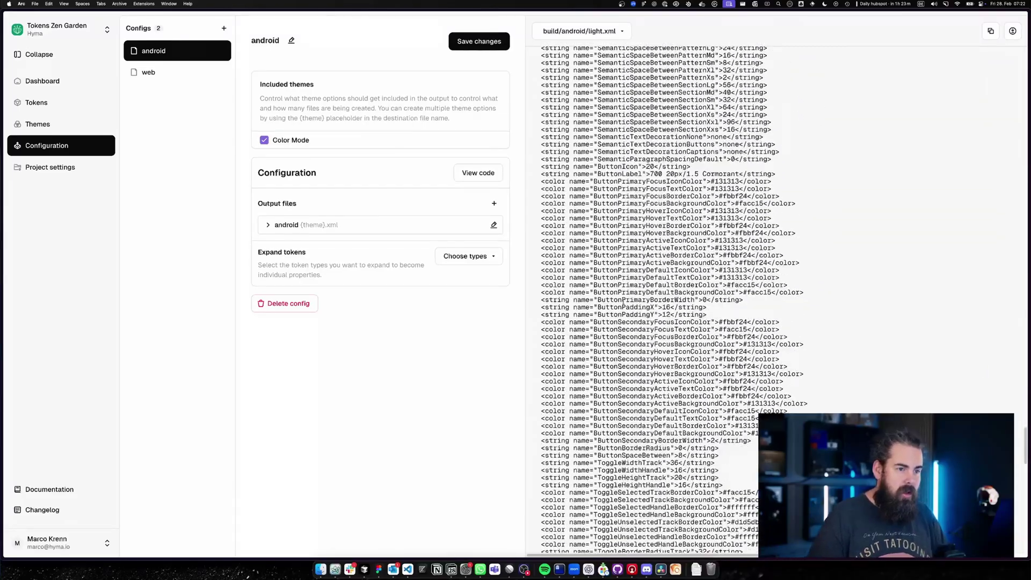
pyautogui.scroll(-3, 621, 301)
pyautogui.scroll(20, 621, 301)
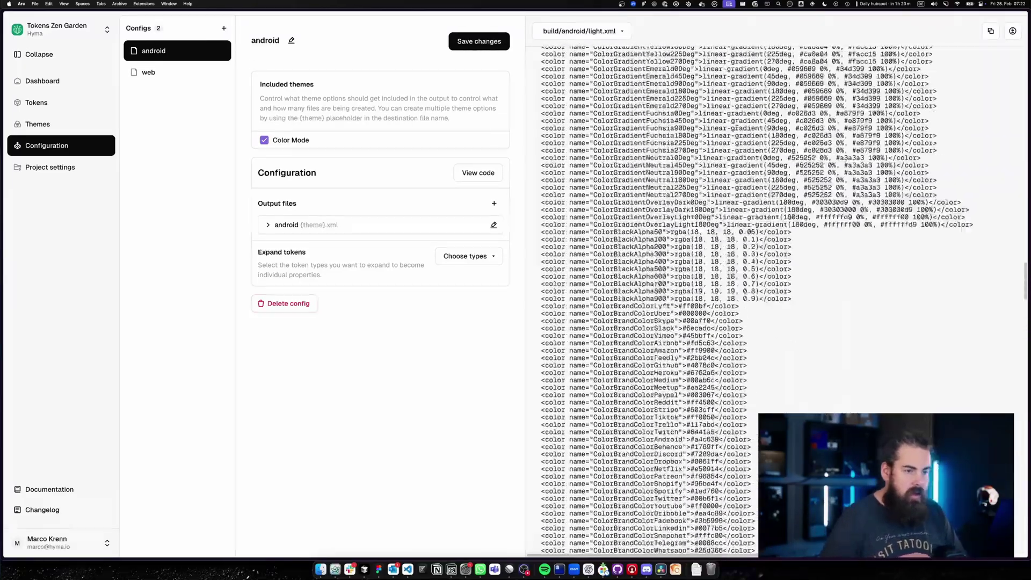
pyautogui.scroll(15, 623, 298)
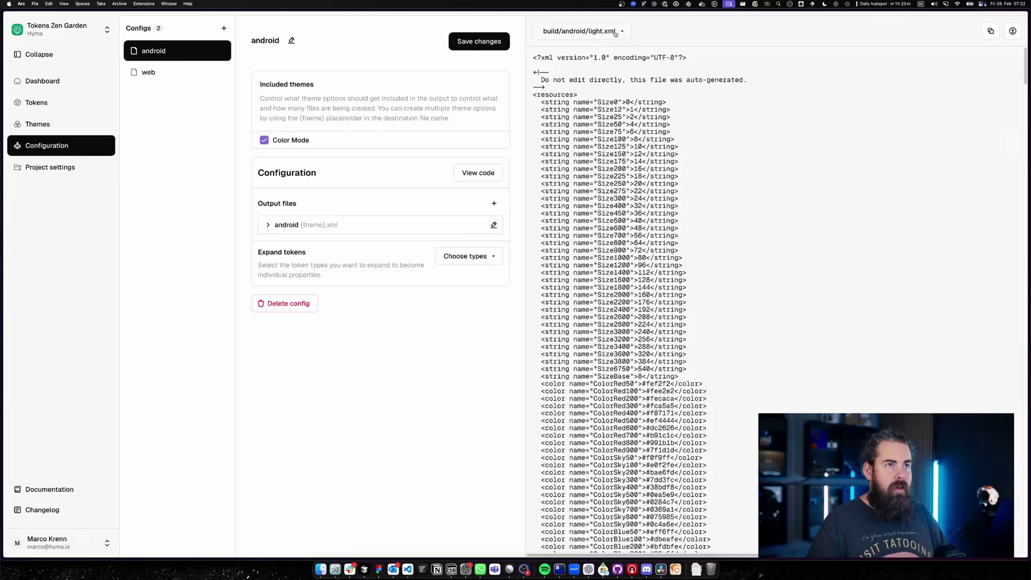
pyautogui.click(613, 32)
pyautogui.click(610, 47)
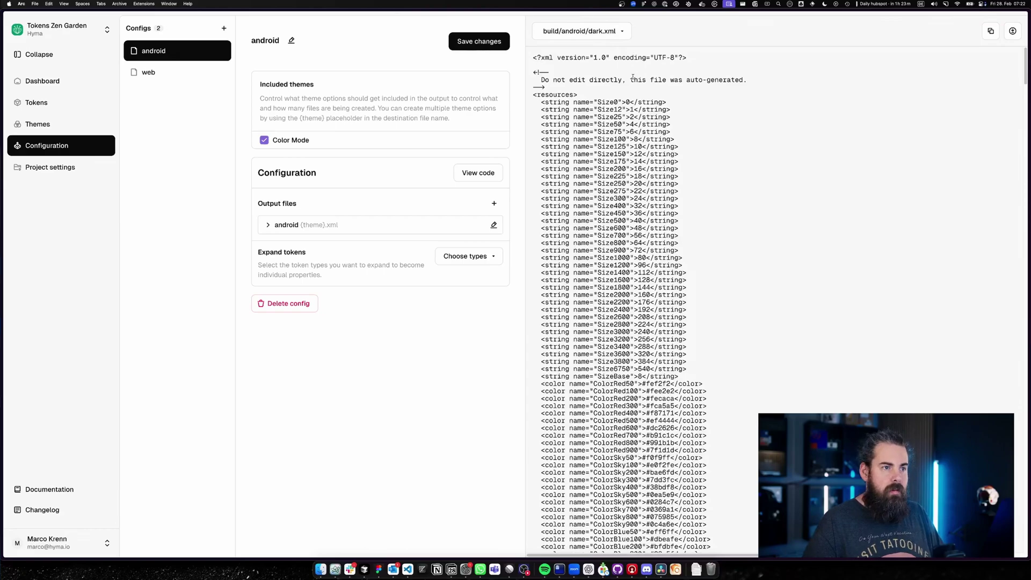
# Save the android config, then reopen the web config previewing build/css/light.css.
pyautogui.click(479, 42)
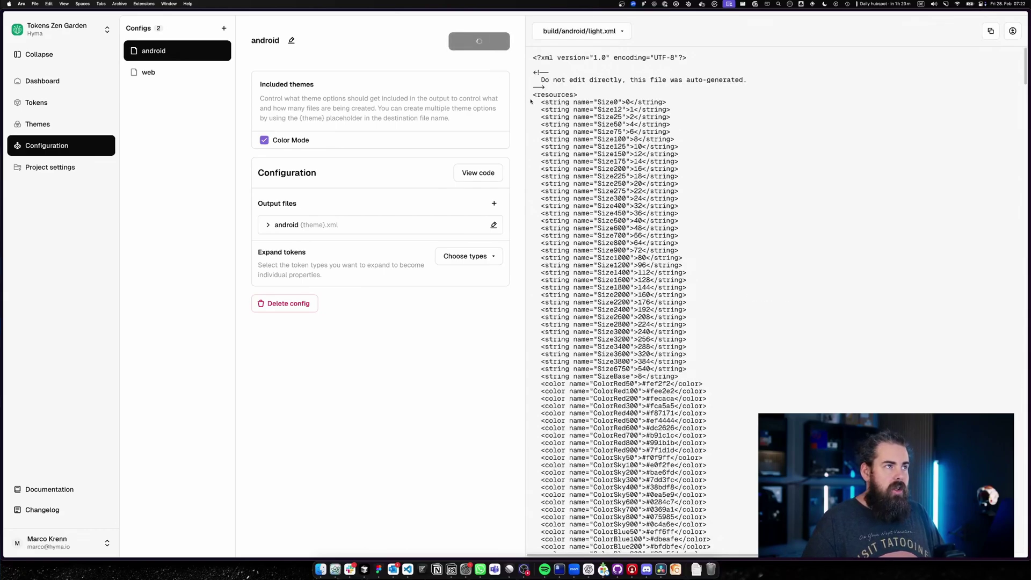
pyautogui.click(156, 73)
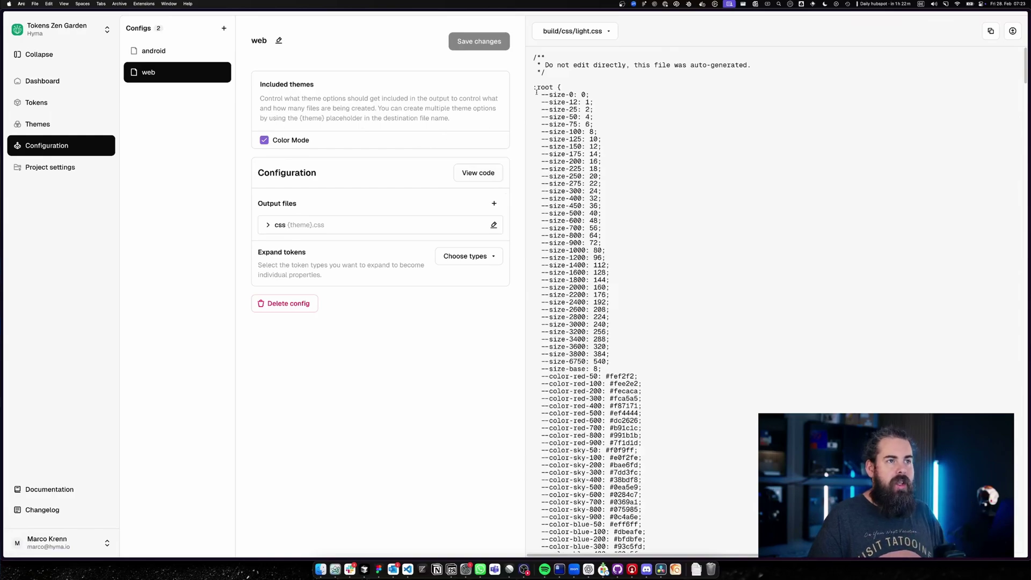
pyautogui.click(614, 33)
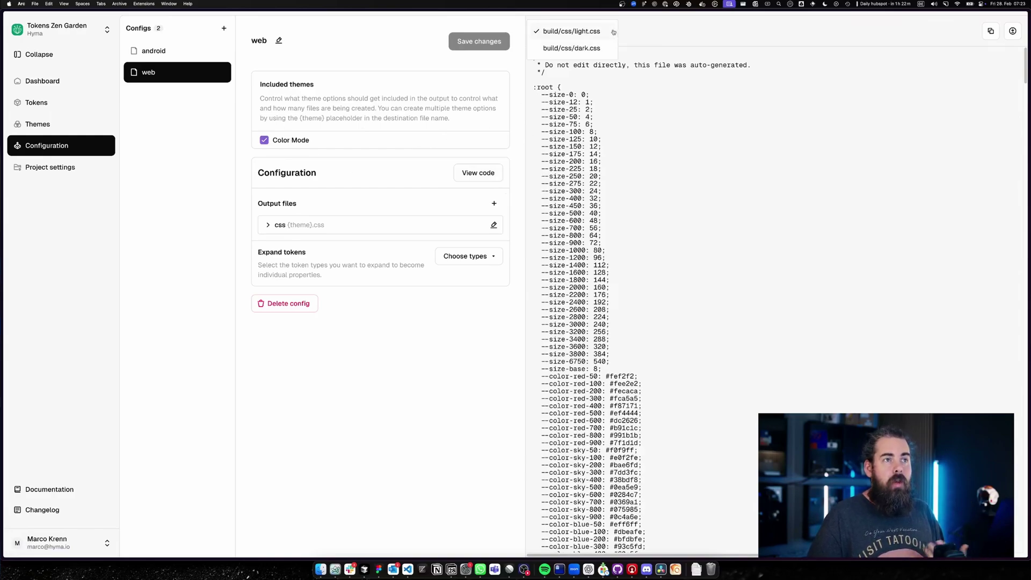
pyautogui.click(613, 33)
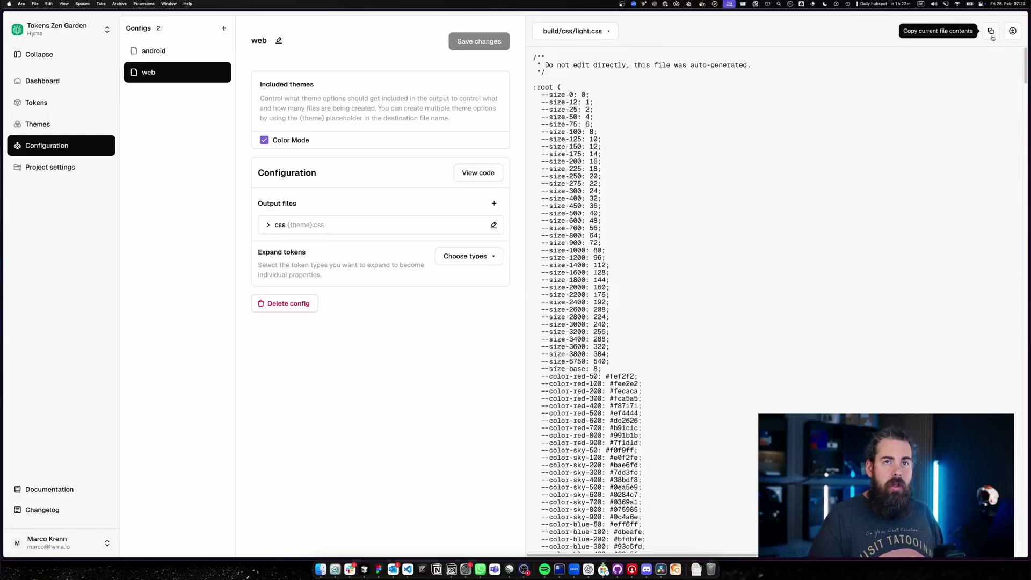